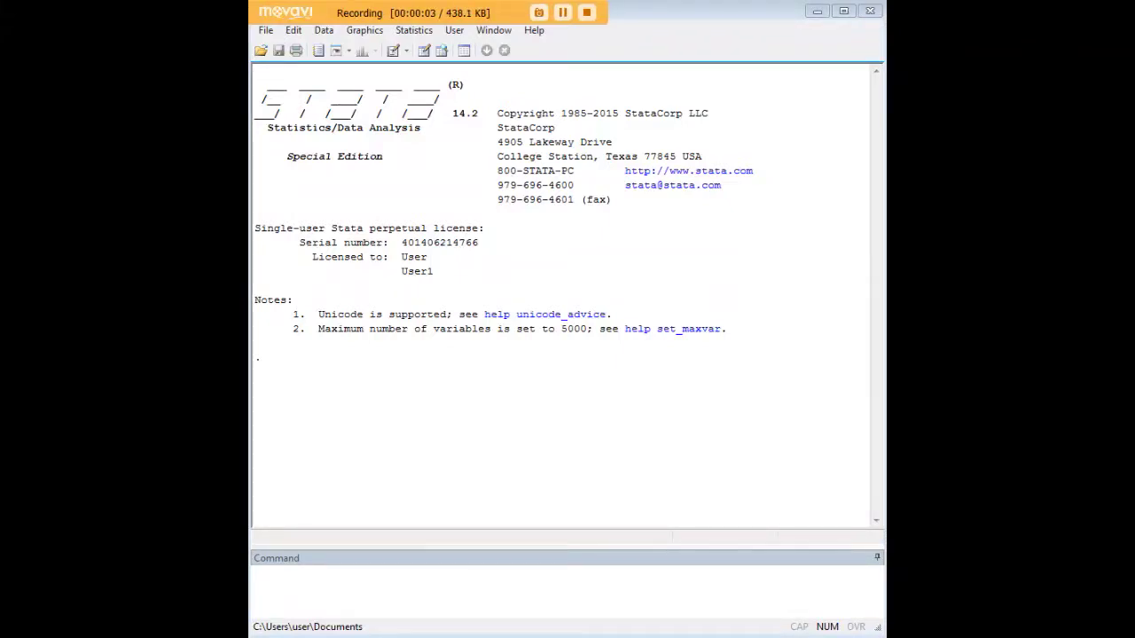
Set the dataset size to 100 observations with 'set obs 100'
{"action": "left_click", "coordinate": [770, 592]}
{"action": "type", "text": "set obs 100"}
{"action": "key", "text": "Return"}
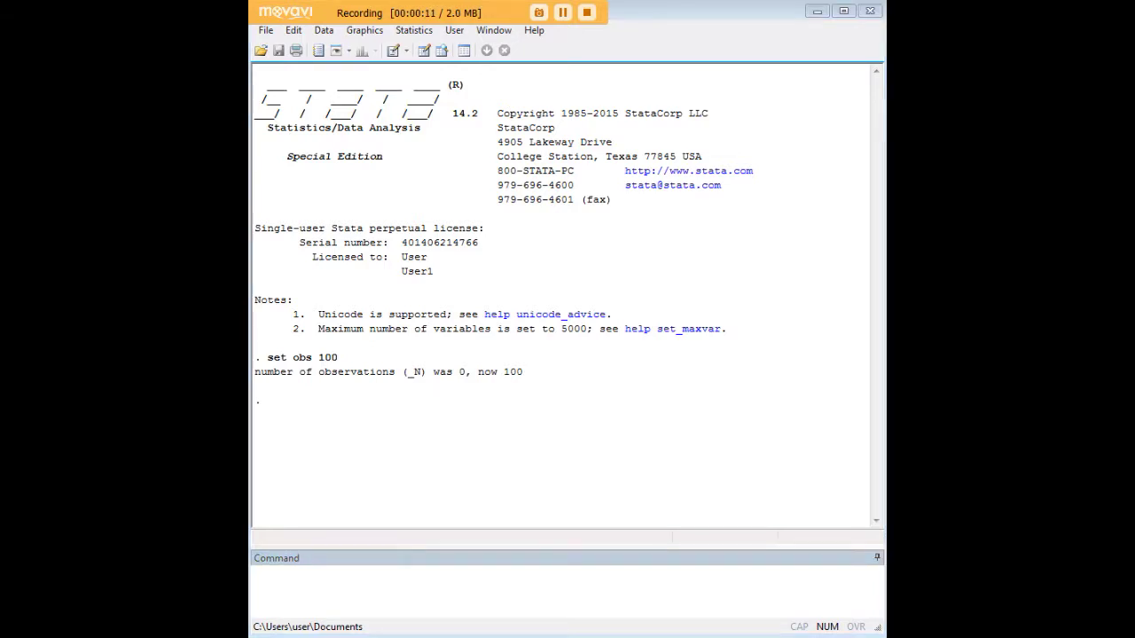
Create the variable random with 'gen random = runiform(0,100)'
{"action": "left_click", "coordinate": [724, 596]}
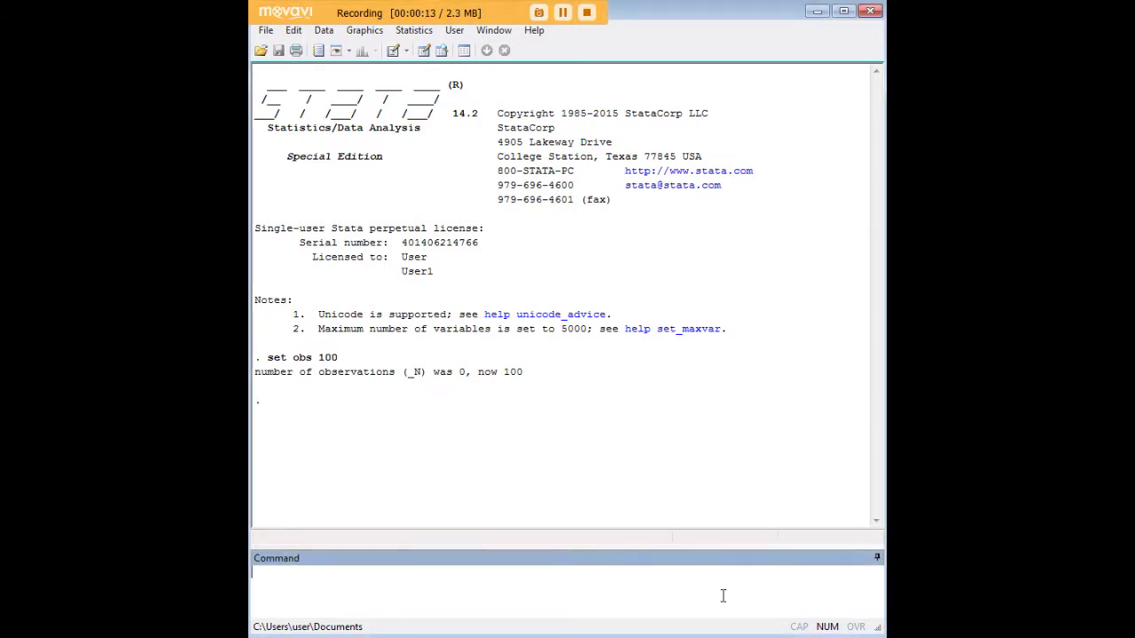
{"action": "type", "text": "gen random = runiform(0,100)"}
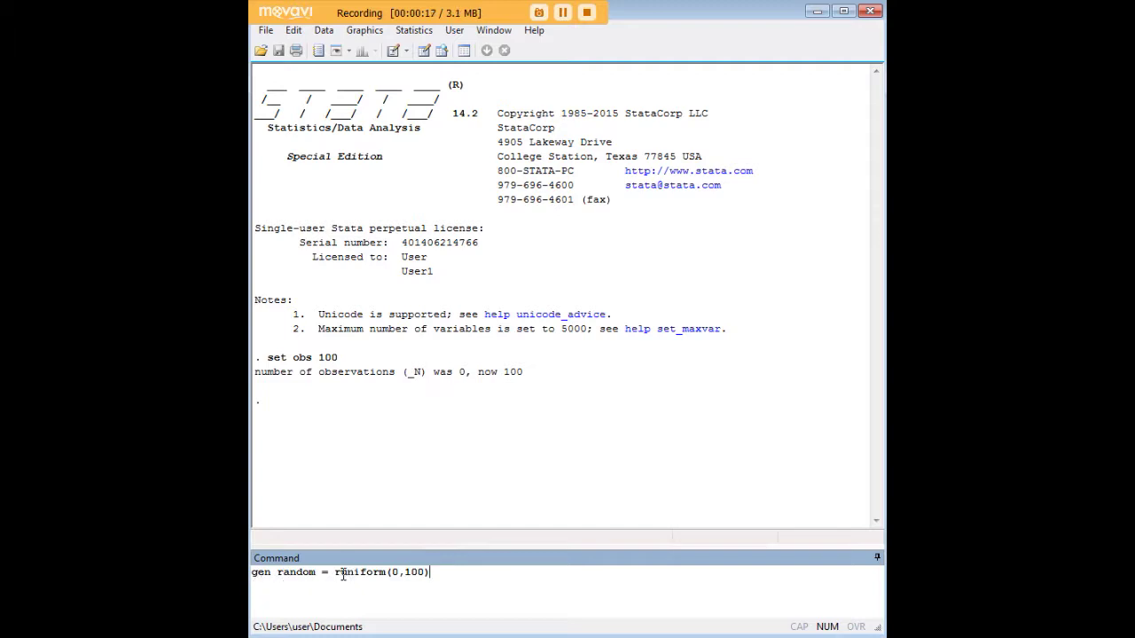
{"action": "left_click_drag", "start_coordinate": [391, 573], "coordinate": [427, 573]}
{"action": "left_click", "coordinate": [434, 575]}
{"action": "key", "text": "Return"}
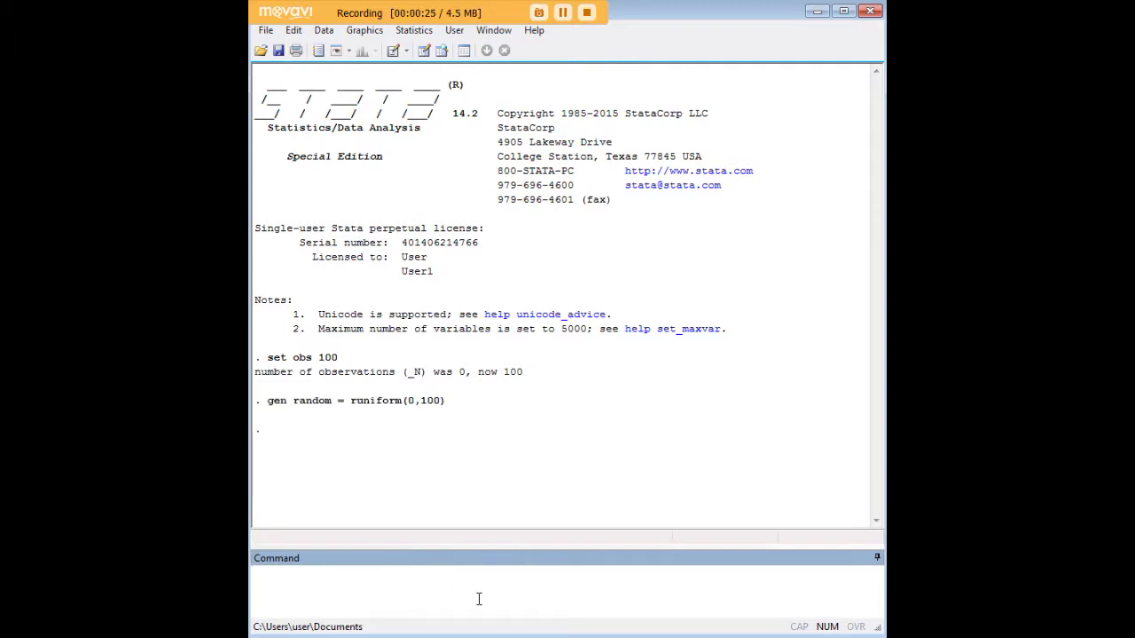
{"action": "type", "text": "edit"}
{"action": "key", "text": "Return"}
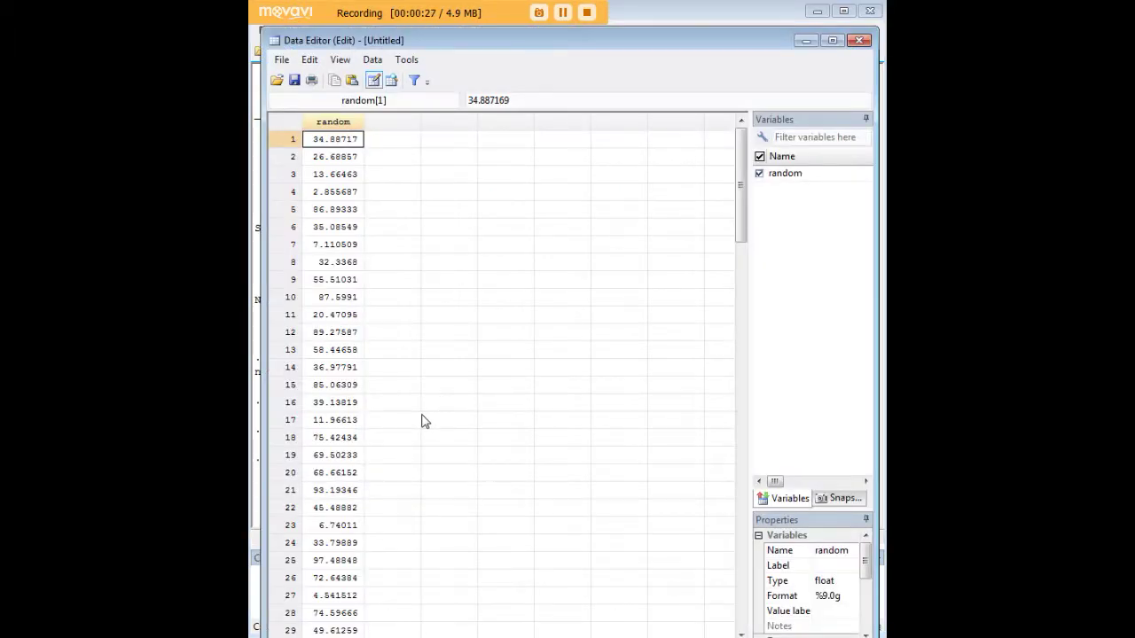
{"action": "scroll", "coordinate": [433, 364], "scroll_direction": "down", "scroll_amount": 12}
{"action": "left_click", "coordinate": [315, 262]}
{"action": "scroll", "coordinate": [382, 396], "scroll_direction": "down", "scroll_amount": 5}
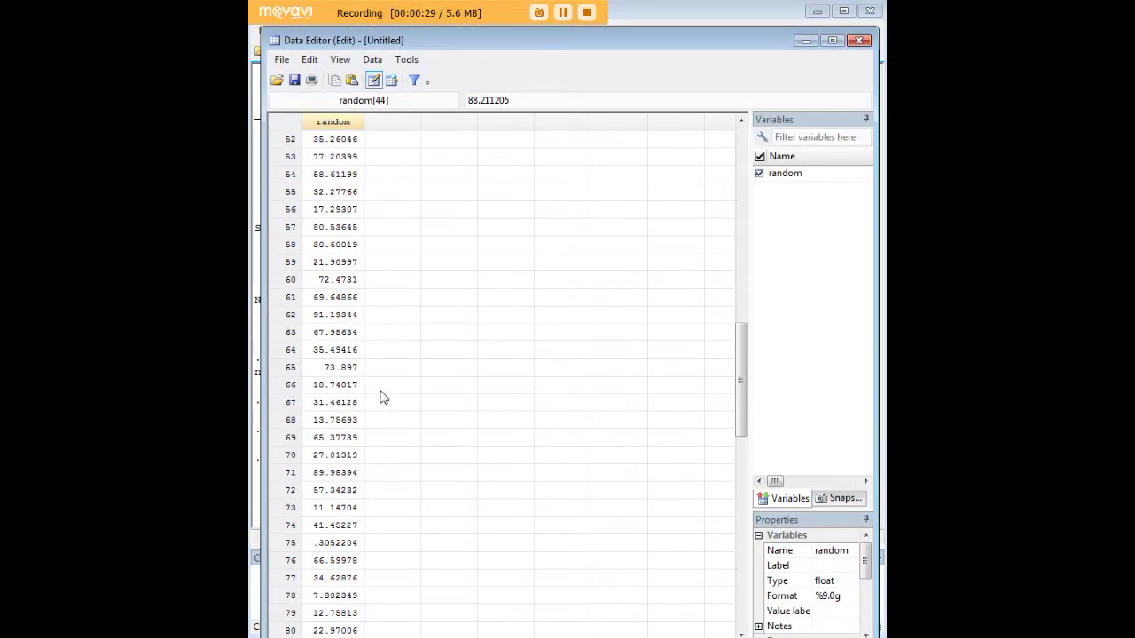
{"action": "left_click", "coordinate": [324, 300]}
{"action": "scroll", "coordinate": [342, 415], "scroll_direction": "down", "scroll_amount": 7}
{"action": "scroll", "coordinate": [344, 416], "scroll_direction": "up", "scroll_amount": 20}
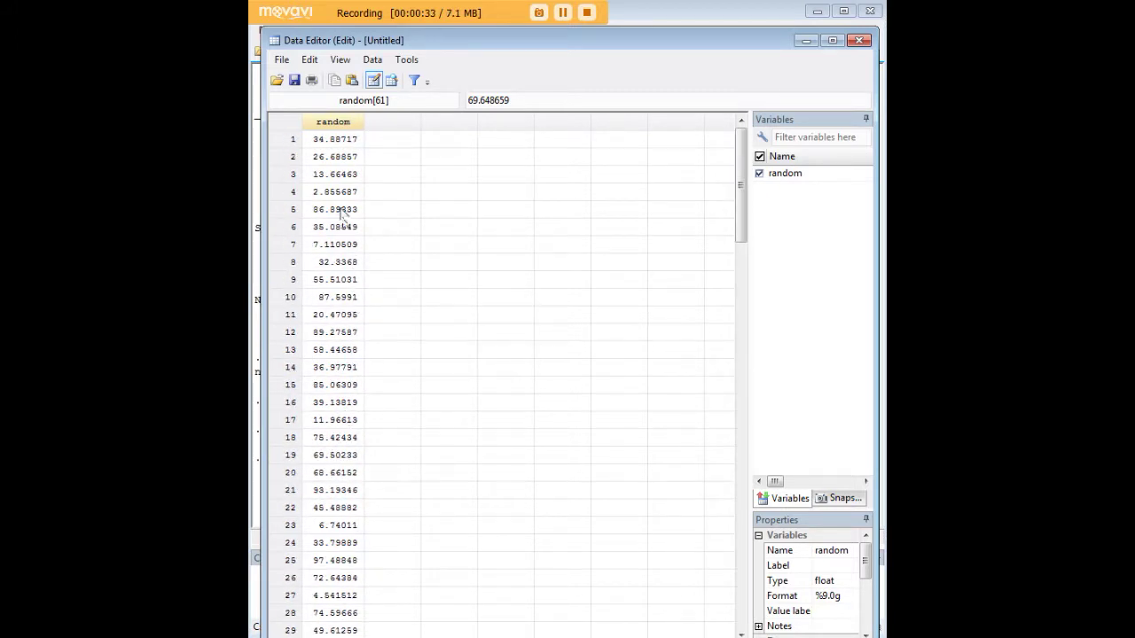
{"action": "left_click", "coordinate": [341, 193]}
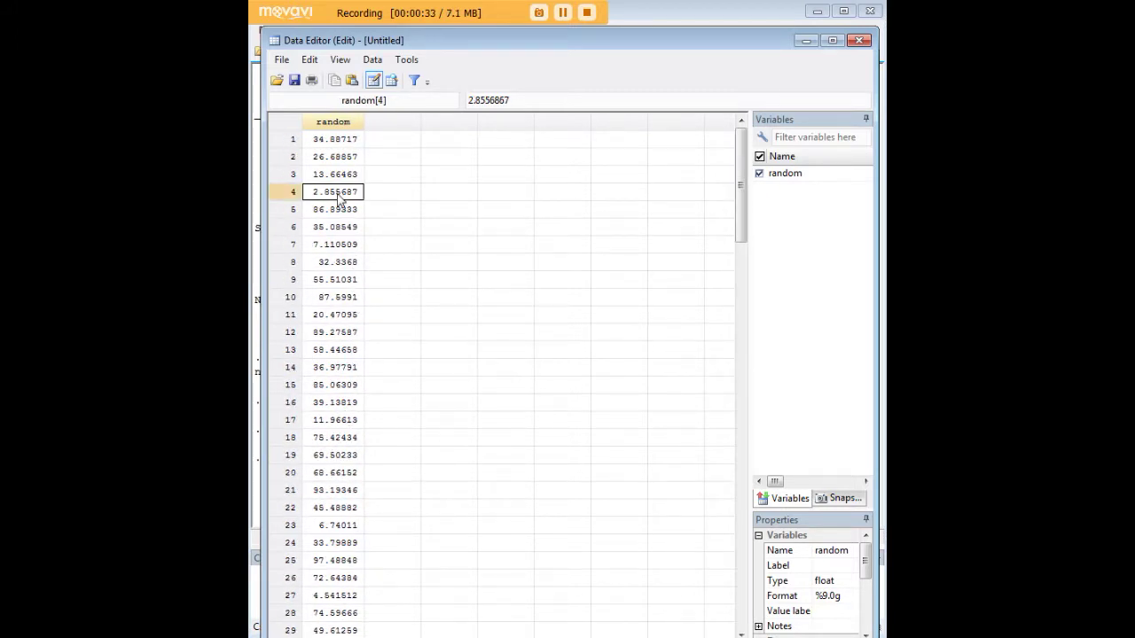
{"action": "left_click", "coordinate": [806, 40]}
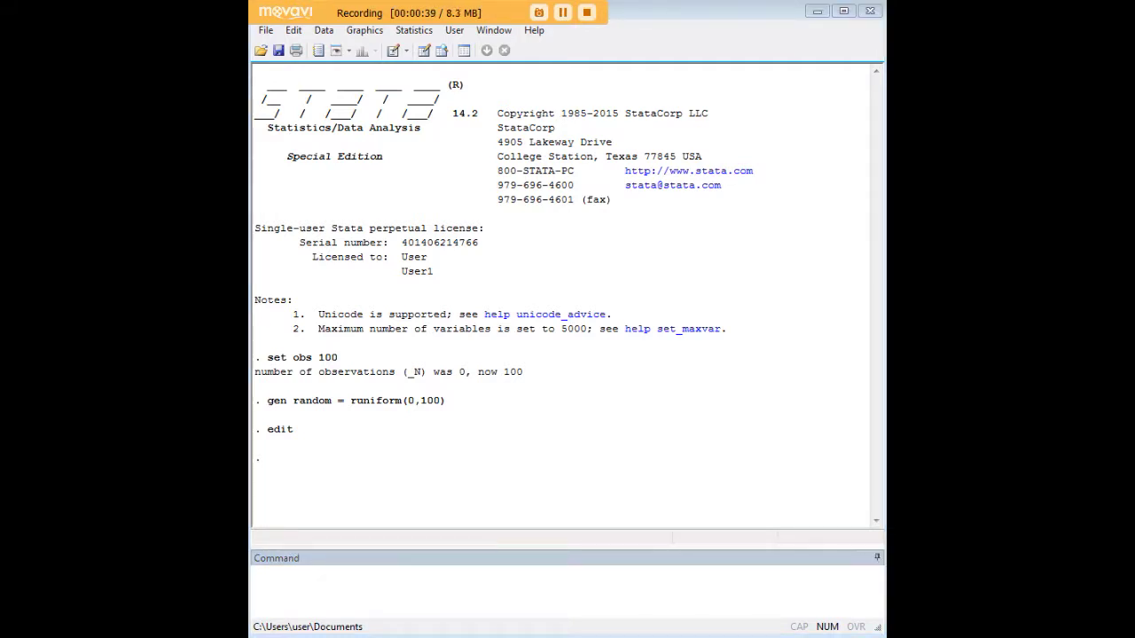
Create random_r holding rounded values with 'gen random_r = round(random)'
{"action": "left_click", "coordinate": [704, 589]}
{"action": "type", "text": "gen random_r = round(random)"}
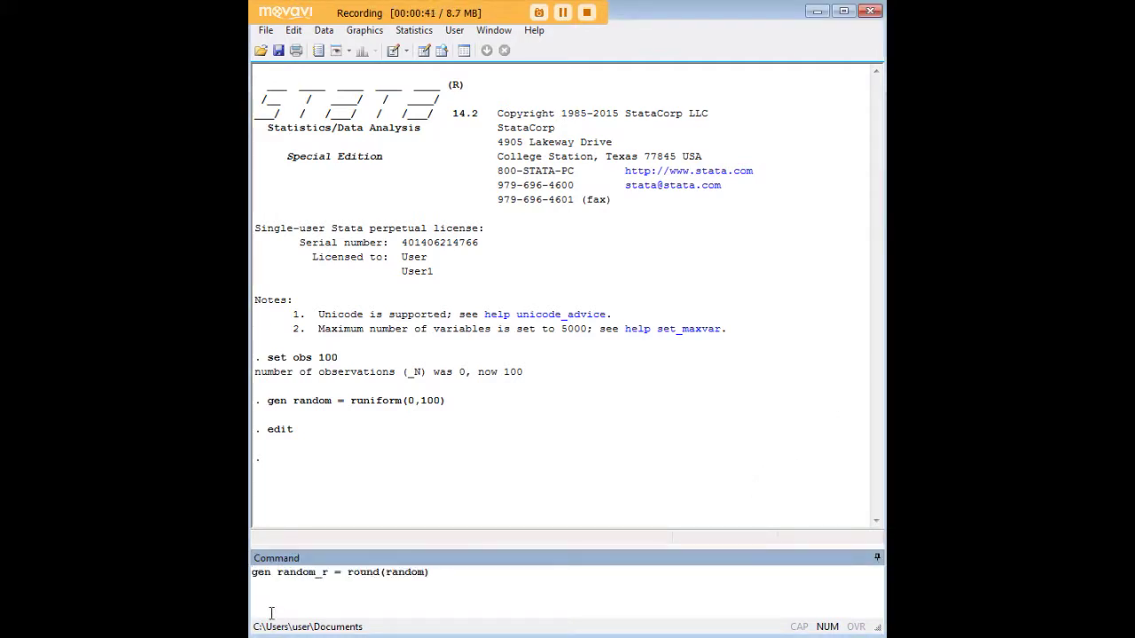
{"action": "left_click", "coordinate": [347, 572]}
{"action": "left_click_drag", "start_coordinate": [347, 572], "coordinate": [424, 572]}
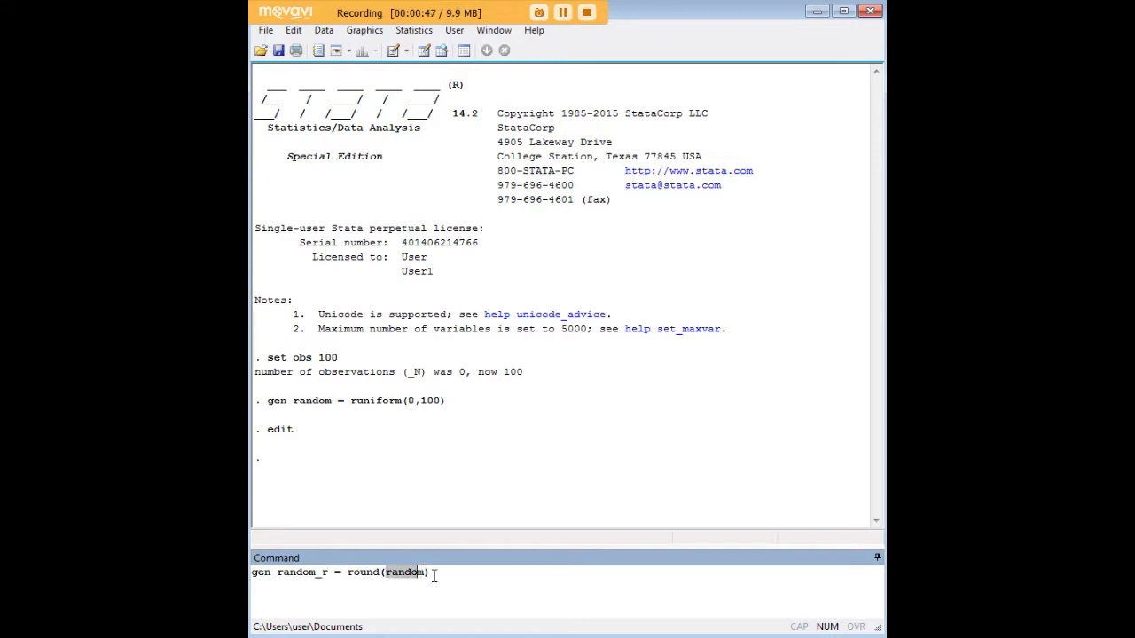
{"action": "left_click", "coordinate": [457, 574]}
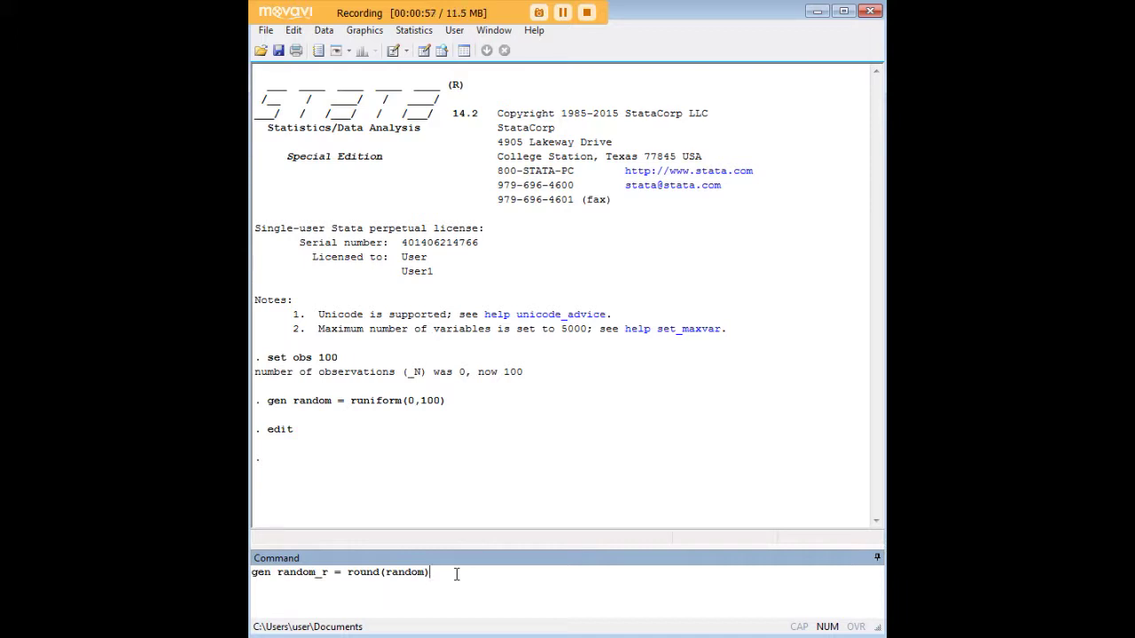
{"action": "key", "text": "Return"}
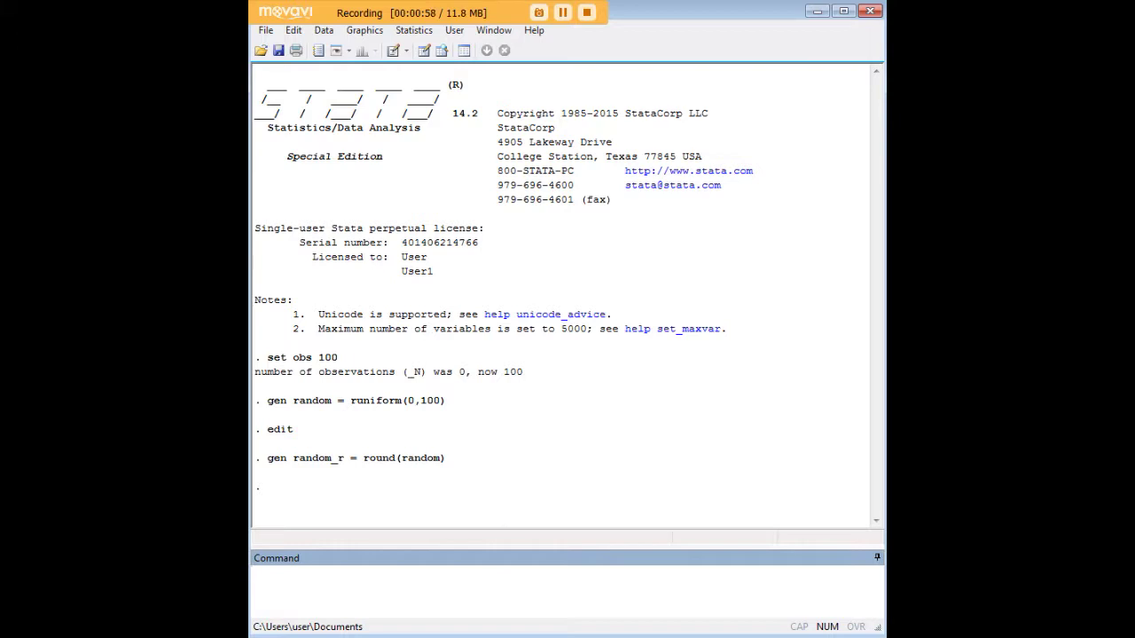
Create random_c with 'gen random_c = ceil(random)' and view all three variables via 'edit'
{"action": "left_click", "coordinate": [650, 589]}
{"action": "type", "text": "gen random_c = ceil(random)"}
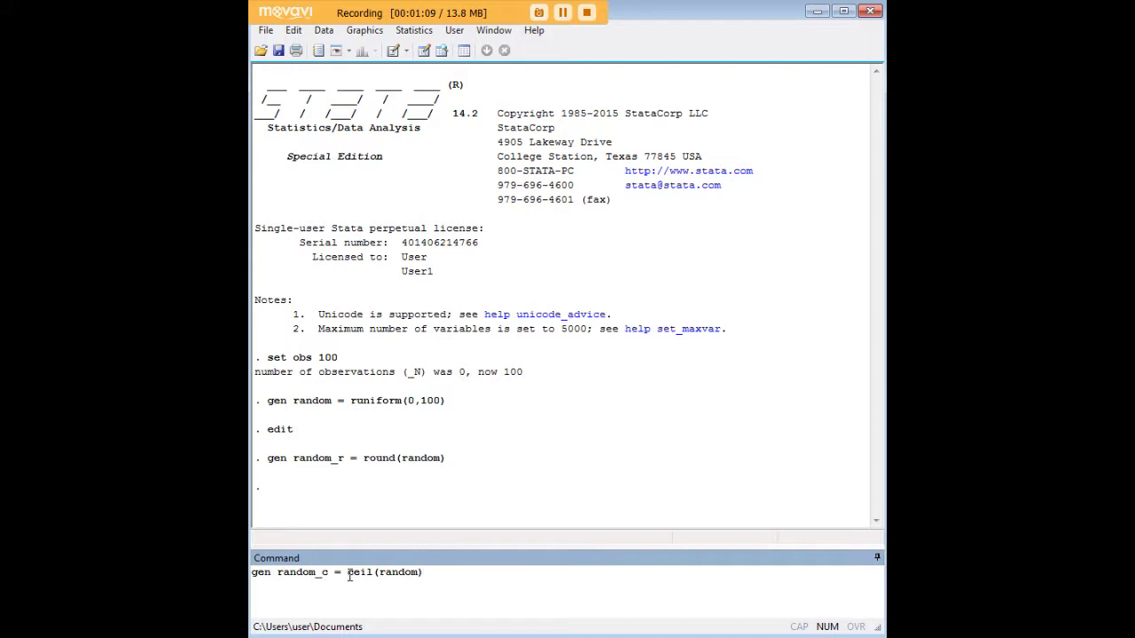
{"action": "key", "text": "Return"}
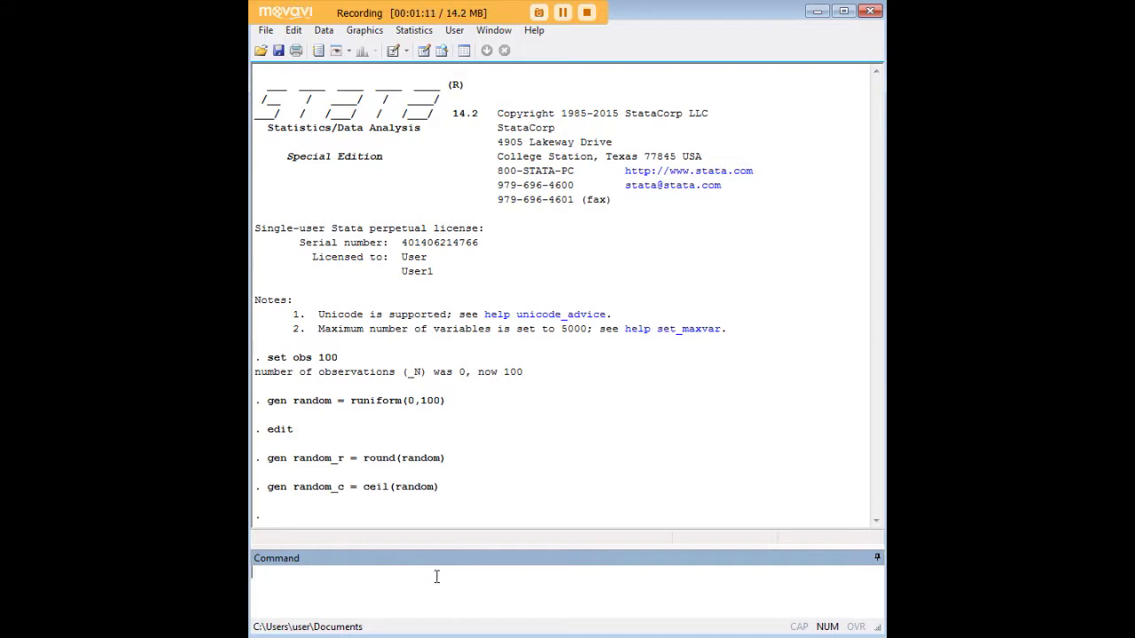
{"action": "type", "text": "edit"}
{"action": "key", "text": "Return"}
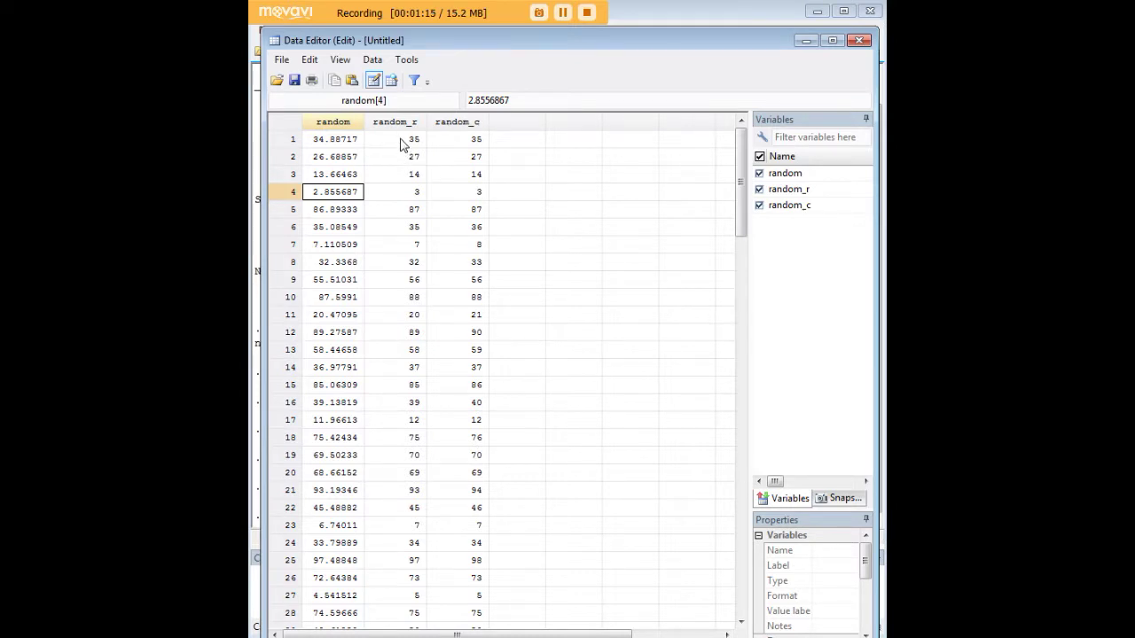
Compare row 6's random, random_r and random_c values, then minimize the Data Editor
{"action": "left_click", "coordinate": [343, 232]}
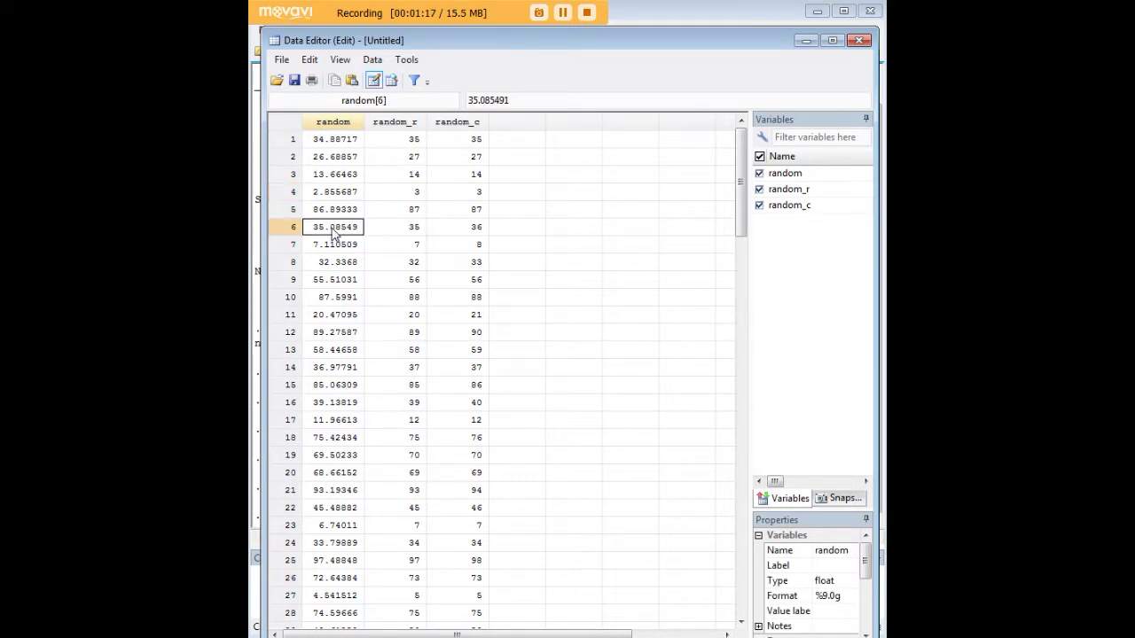
{"action": "left_click", "coordinate": [293, 228]}
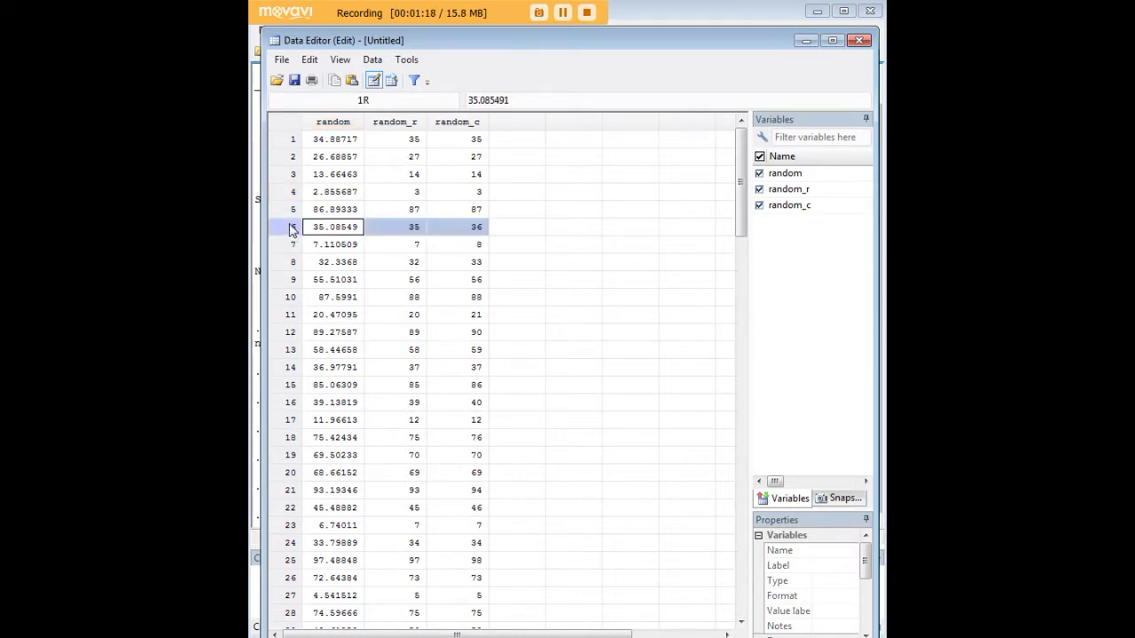
{"action": "left_click", "coordinate": [397, 233]}
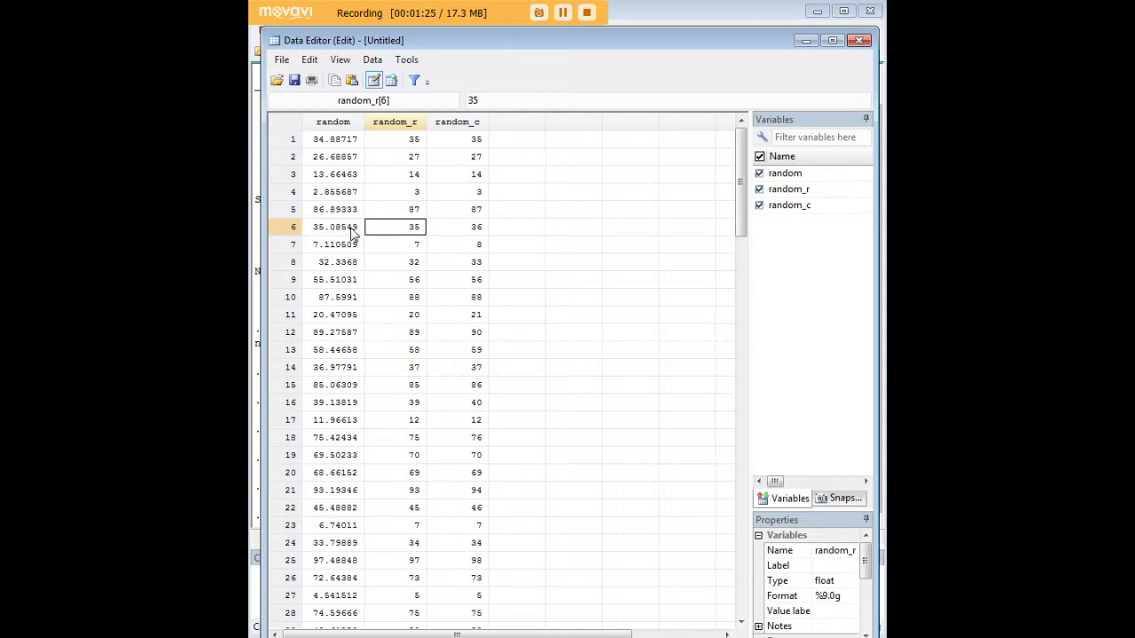
{"action": "left_click", "coordinate": [470, 231]}
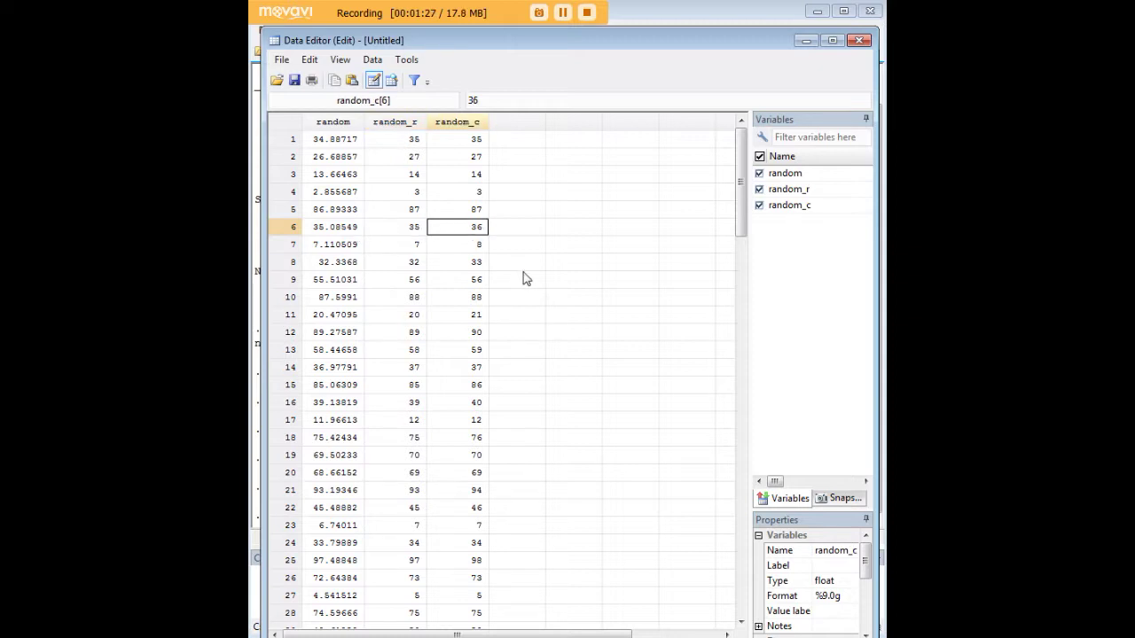
{"action": "left_click", "coordinate": [341, 233]}
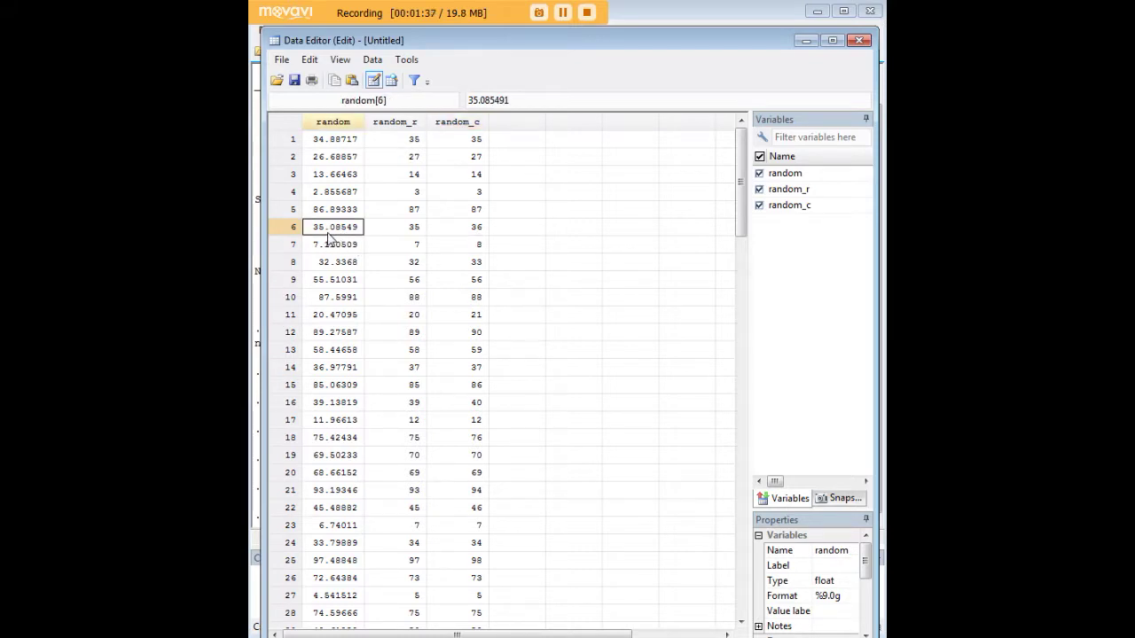
{"action": "left_click", "coordinate": [475, 232]}
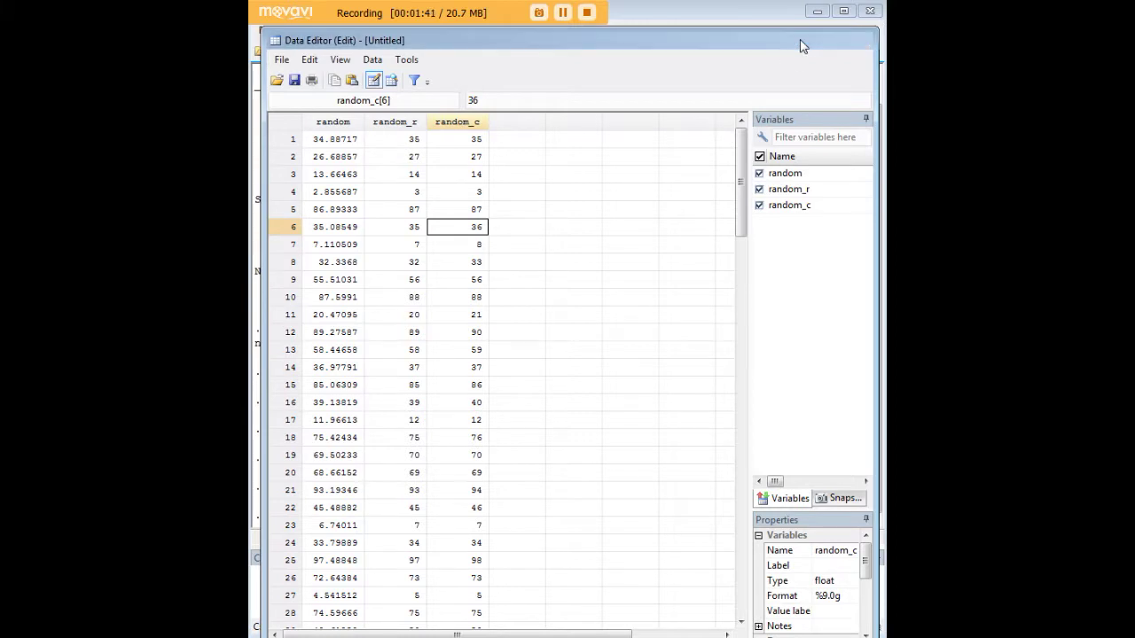
{"action": "left_click", "coordinate": [805, 40]}
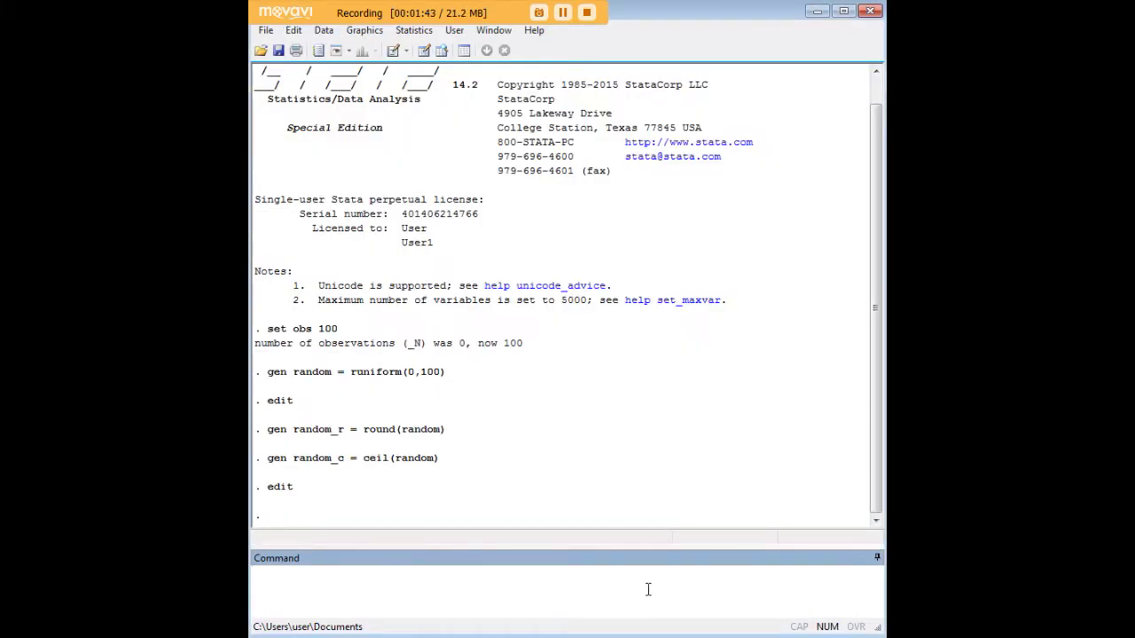